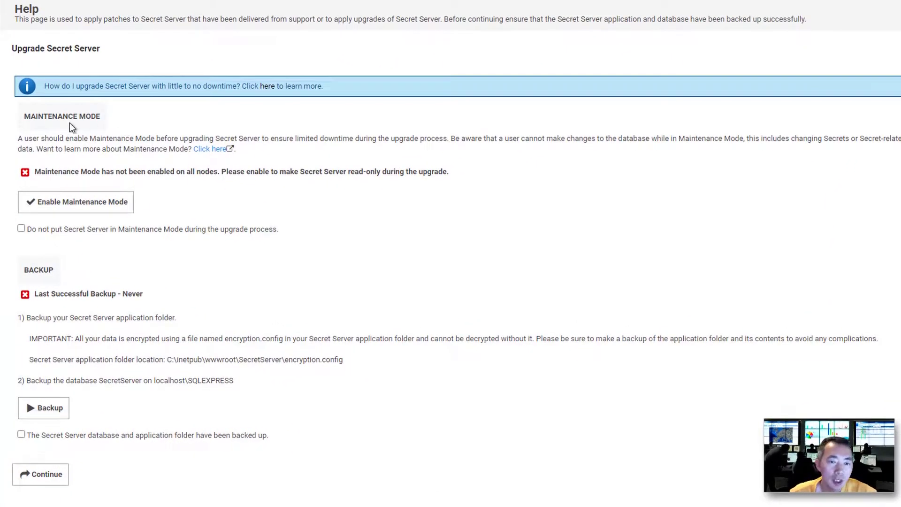
Step: Enable Maintenance Mode and confirm the database and application folder have been backed up
{"action": "left_click", "coordinate": [107, 205]}
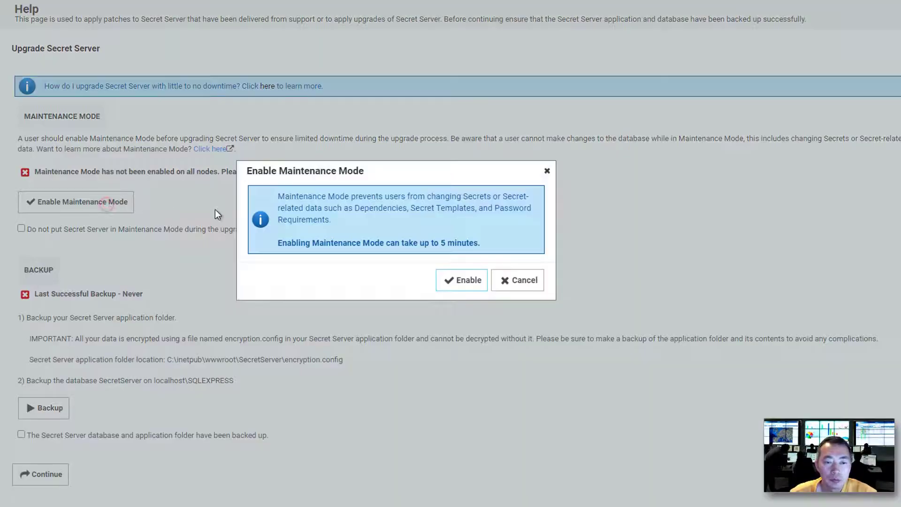
{"action": "left_click", "coordinate": [463, 280]}
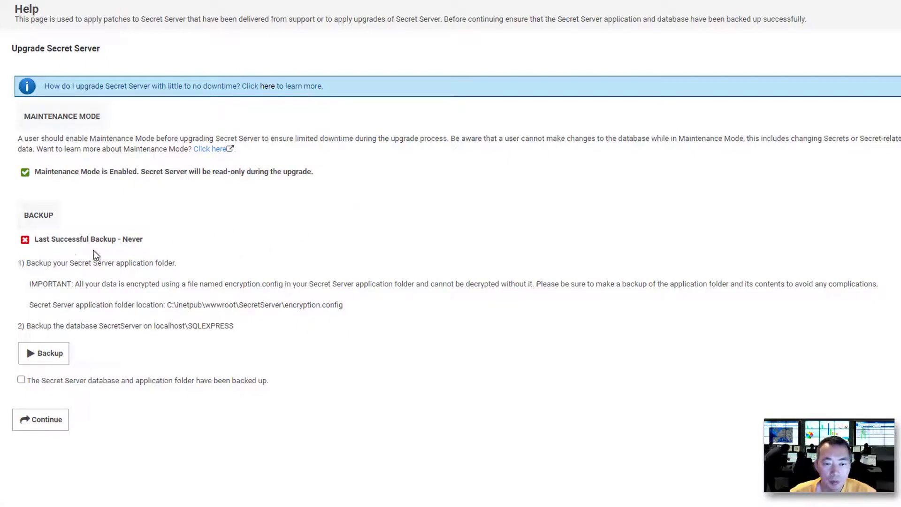
{"action": "left_click", "coordinate": [124, 384]}
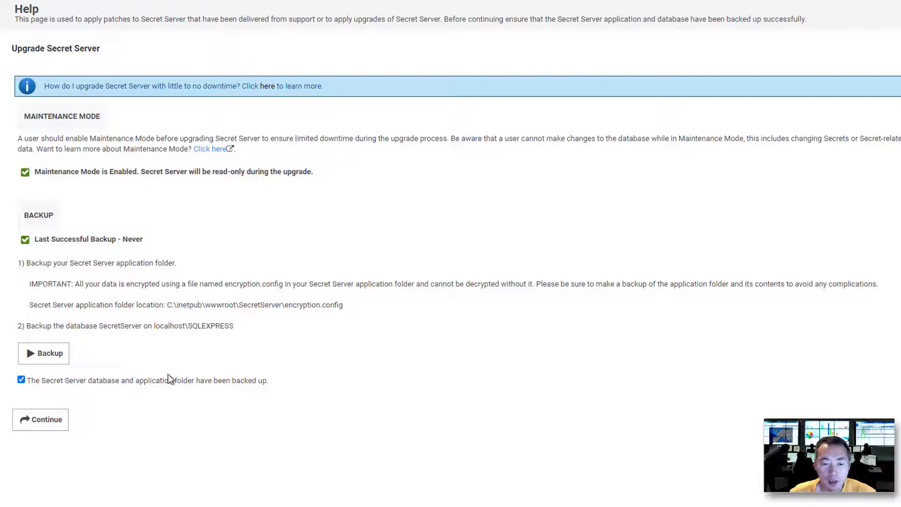
Step: Continue past the prerequisite checks and download the latest version, 10.9.000005
{"action": "left_click", "coordinate": [43, 422]}
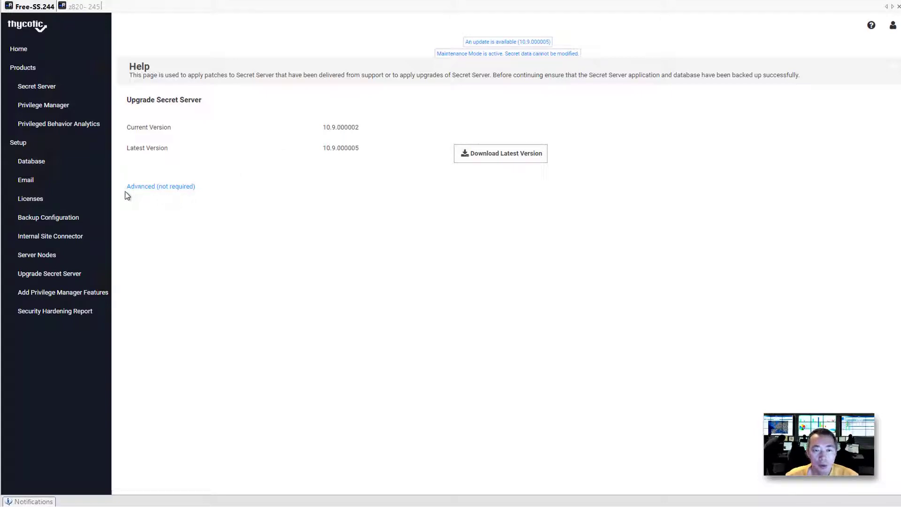
{"action": "left_click", "coordinate": [141, 188]}
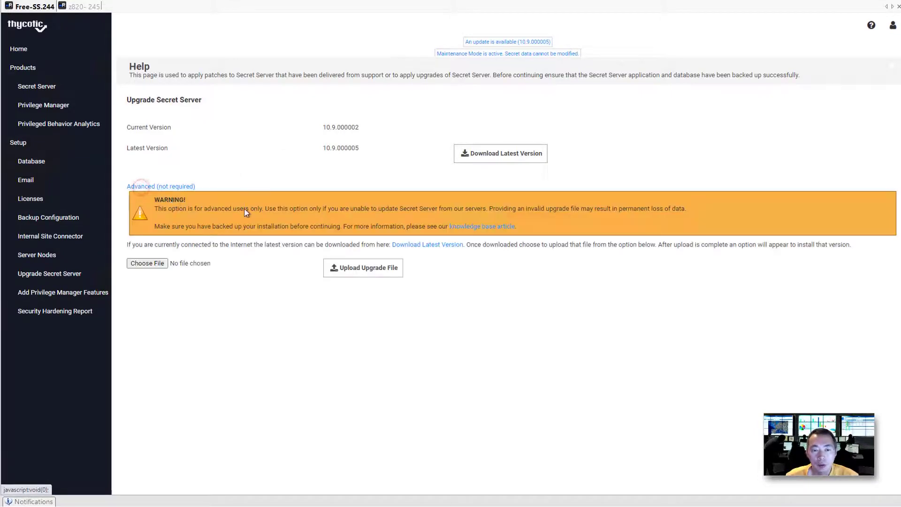
{"action": "left_click", "coordinate": [509, 159]}
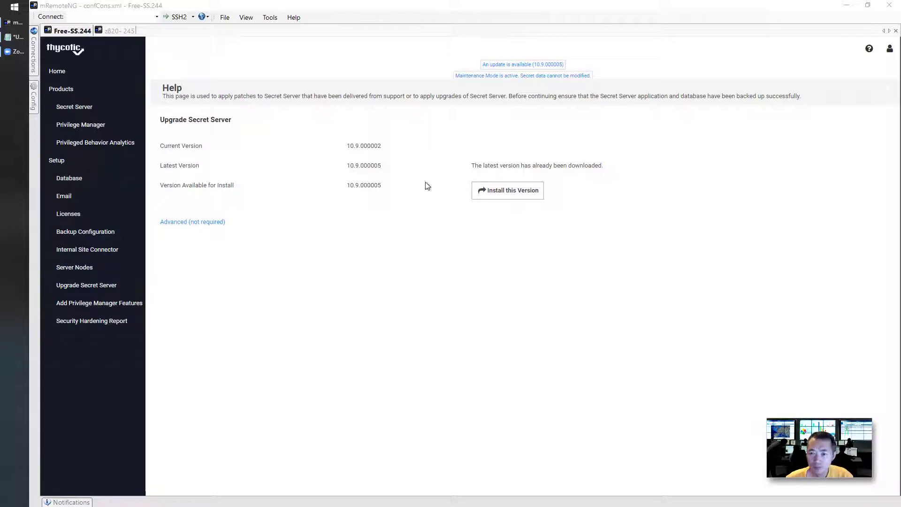
Step: Install version 10.9.000005 and launch the upgrade
{"action": "left_click", "coordinate": [521, 196]}
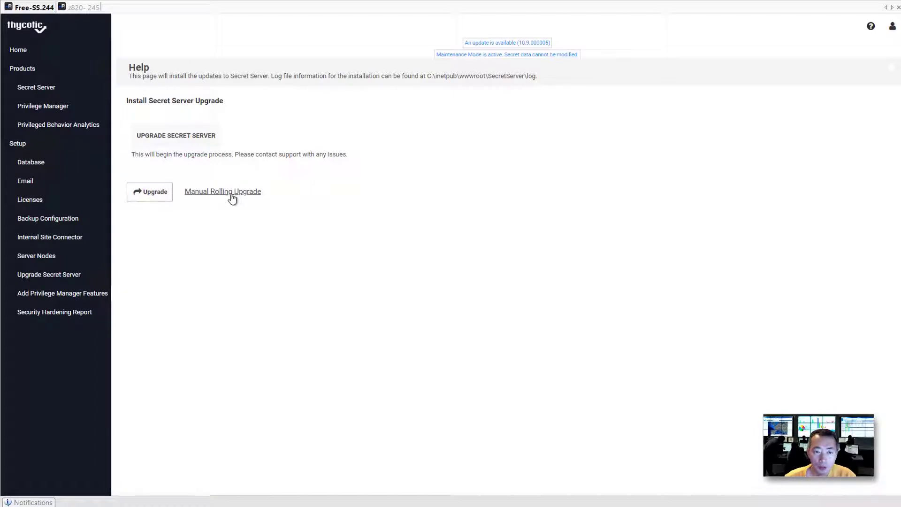
{"action": "left_click", "coordinate": [150, 196]}
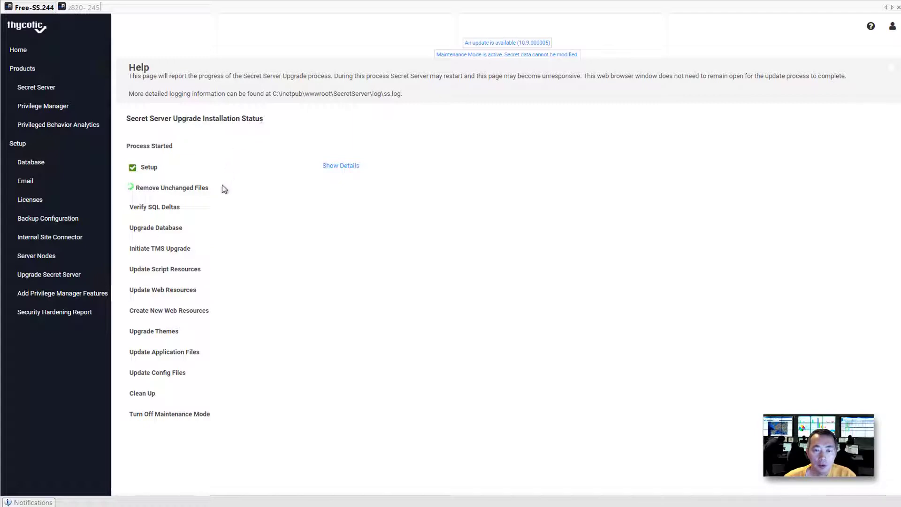
Step: Show the Setup step's log details and highlight its run time line
{"action": "left_click", "coordinate": [340, 167]}
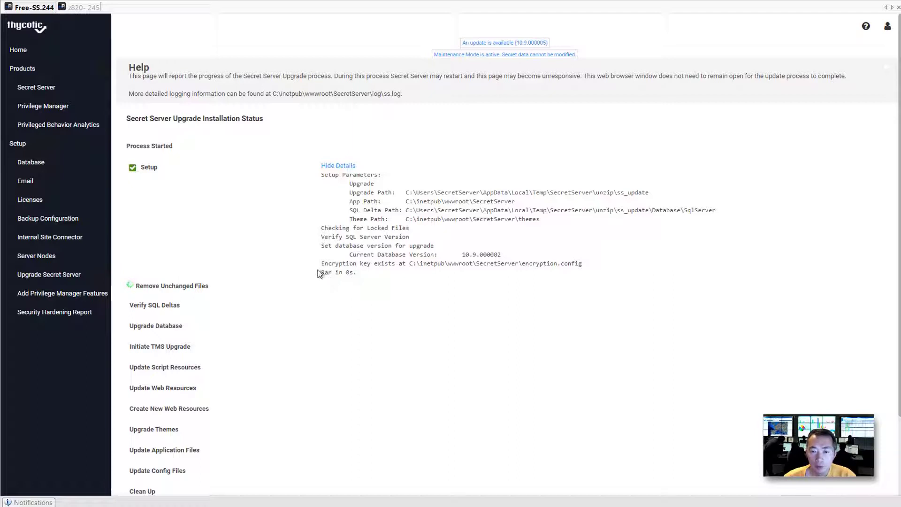
{"action": "left_click_drag", "start_coordinate": [318, 273], "coordinate": [358, 274]}
{"action": "left_click", "coordinate": [359, 274]}
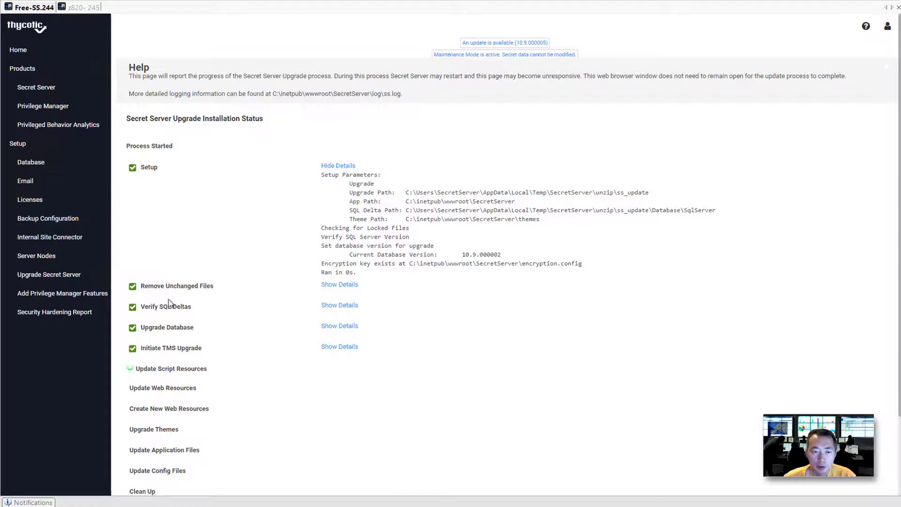
Step: Show the Remove Unchanged Files log and highlight its 27s run time
{"action": "scroll", "coordinate": [169, 302], "scroll_direction": "down", "scroll_amount": 2}
{"action": "left_click", "coordinate": [343, 194]}
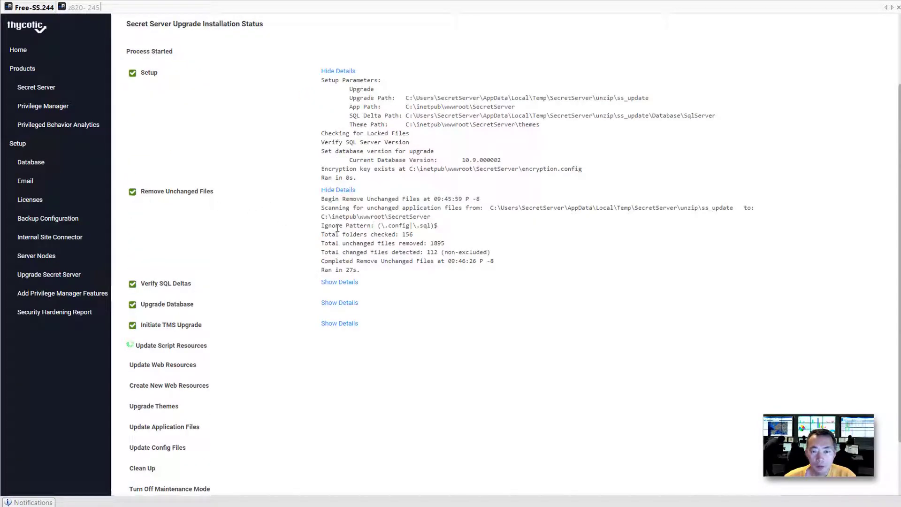
{"action": "double_click", "coordinate": [368, 270]}
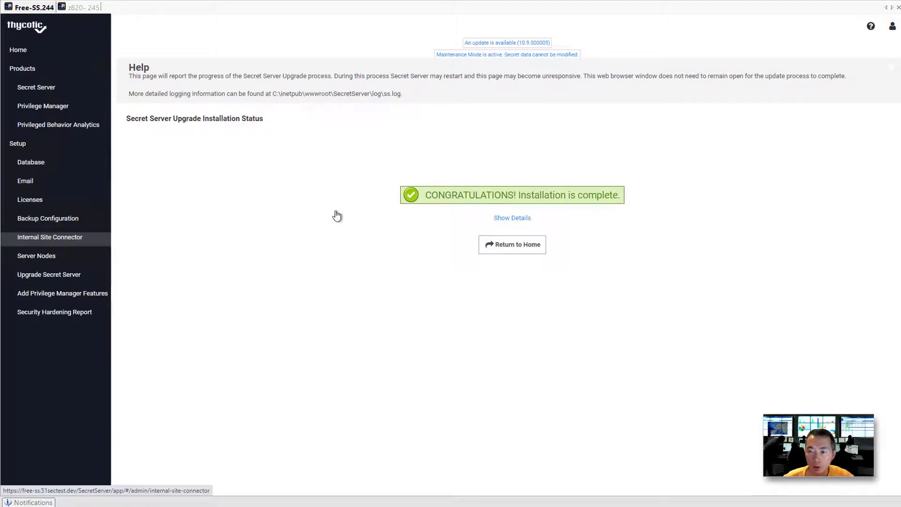
{"action": "left_click", "coordinate": [510, 218]}
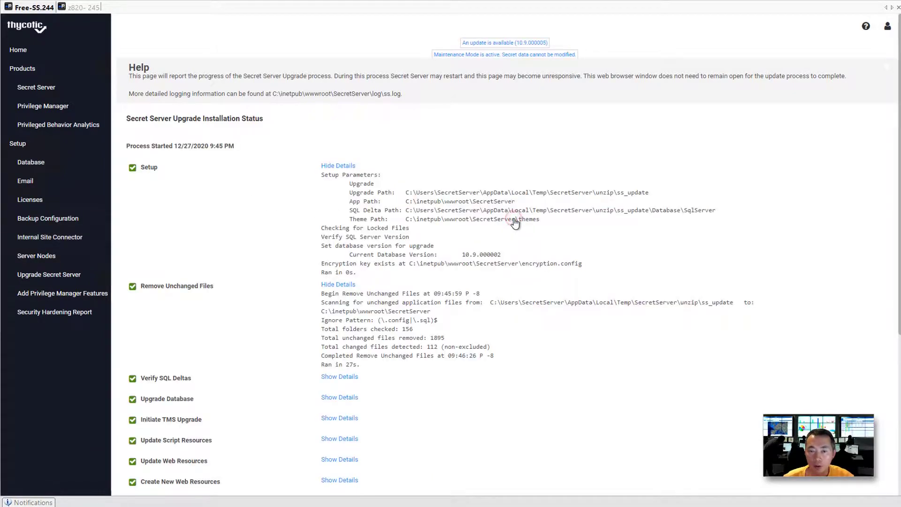
{"action": "scroll", "coordinate": [397, 207], "scroll_direction": "down", "scroll_amount": 4}
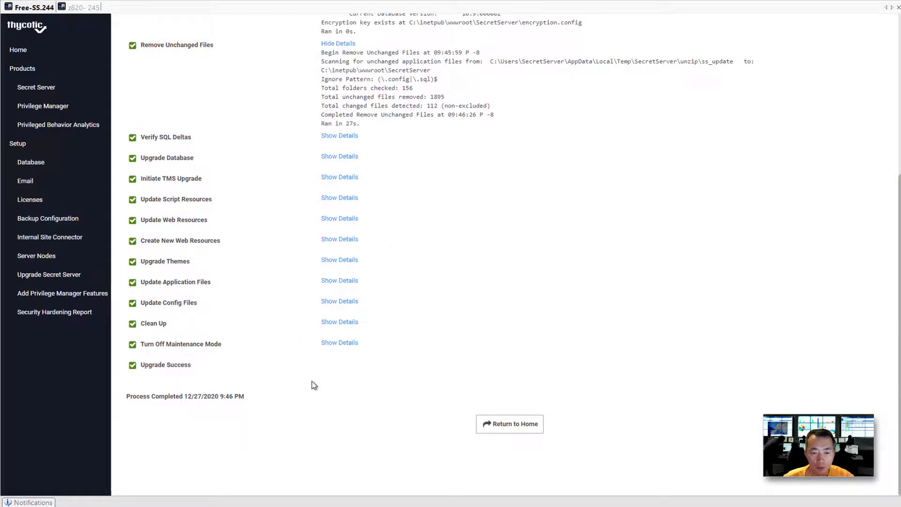
{"action": "left_click_drag", "start_coordinate": [152, 396], "coordinate": [255, 395]}
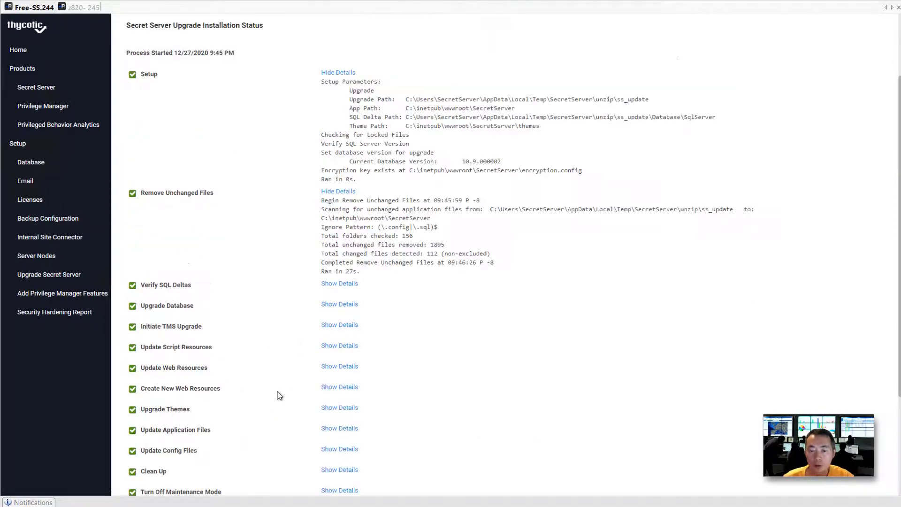
{"action": "scroll", "coordinate": [277, 394], "scroll_direction": "up", "scroll_amount": 5}
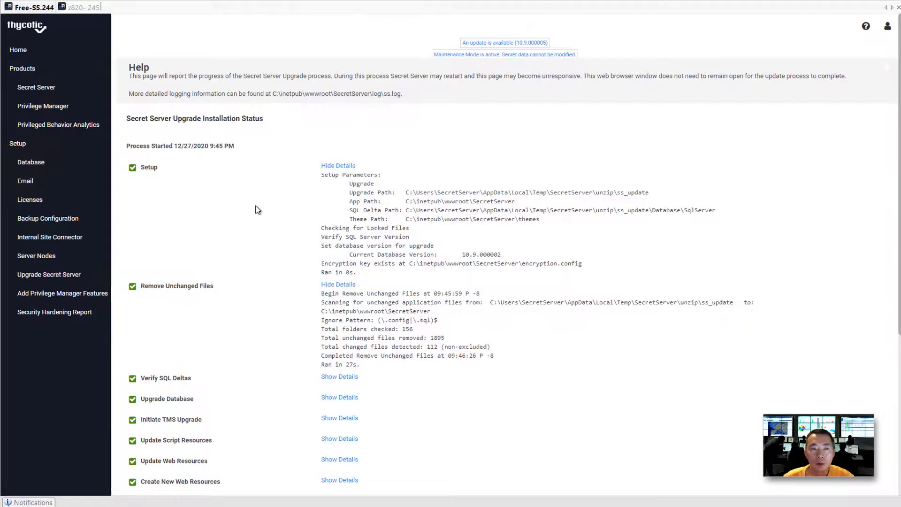
Step: Return to the main Secret Server application's All Secrets page
{"action": "left_click", "coordinate": [43, 88]}
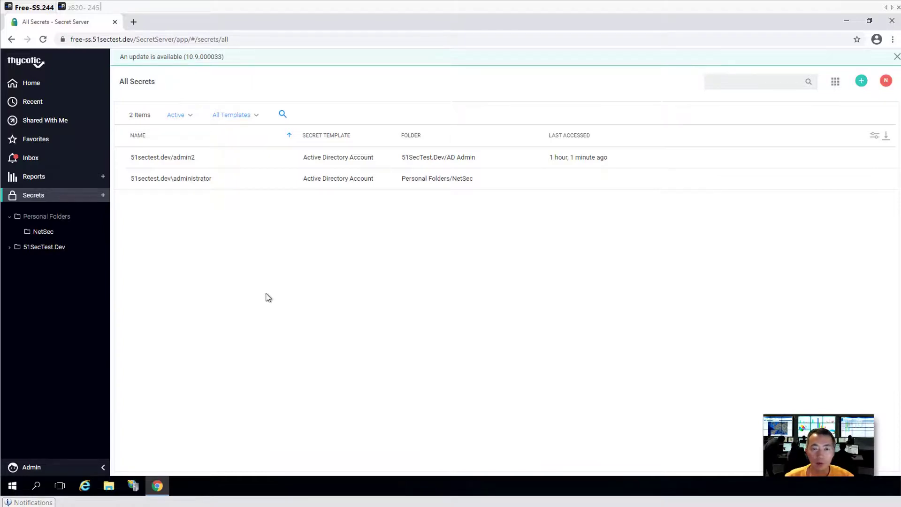
Step: Open the System Log from the Admin menu to review initialization and startup entries
{"action": "left_click", "coordinate": [43, 471]}
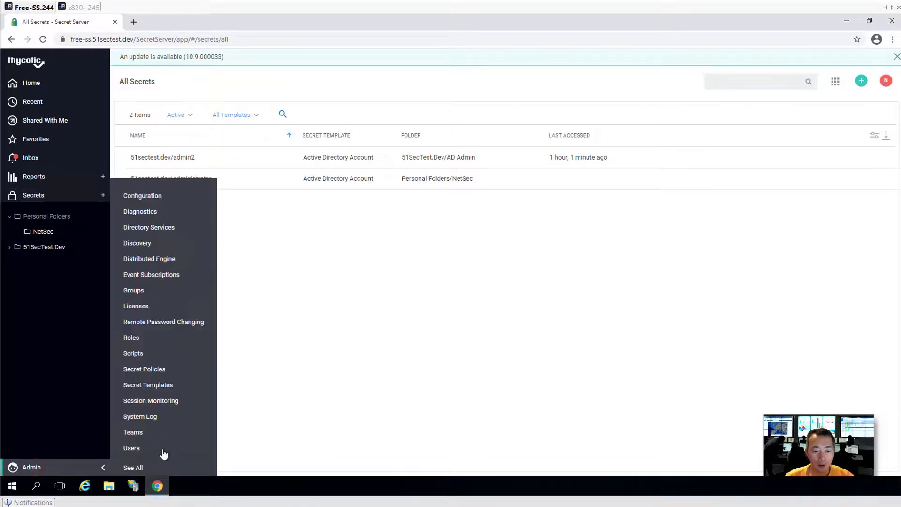
{"action": "left_click", "coordinate": [63, 462]}
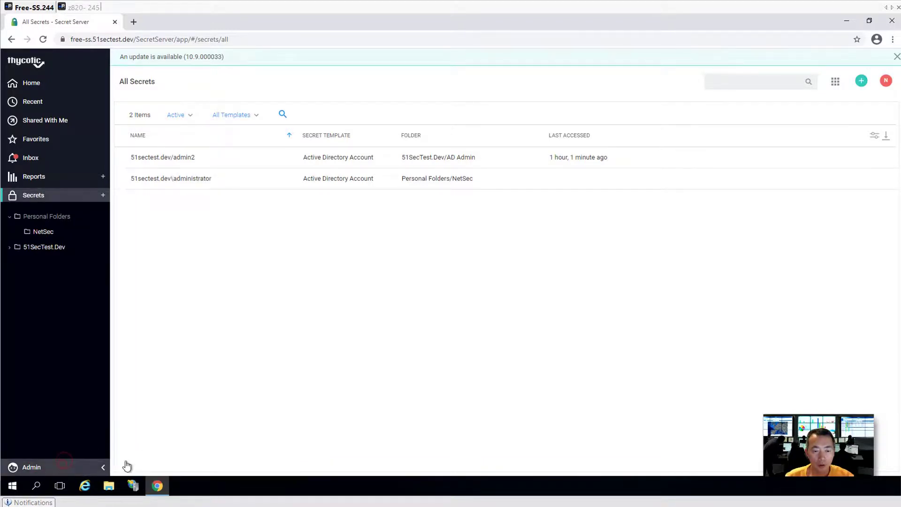
{"action": "left_click", "coordinate": [63, 474]}
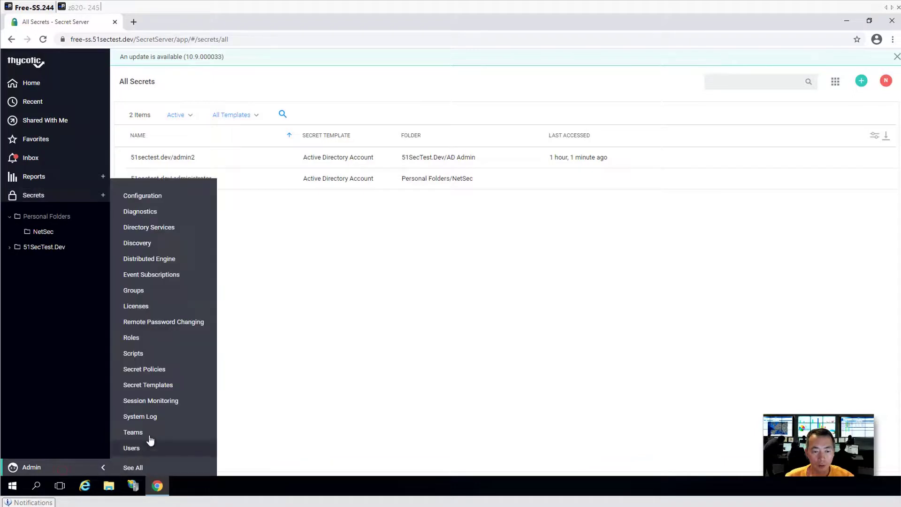
{"action": "left_click", "coordinate": [157, 419]}
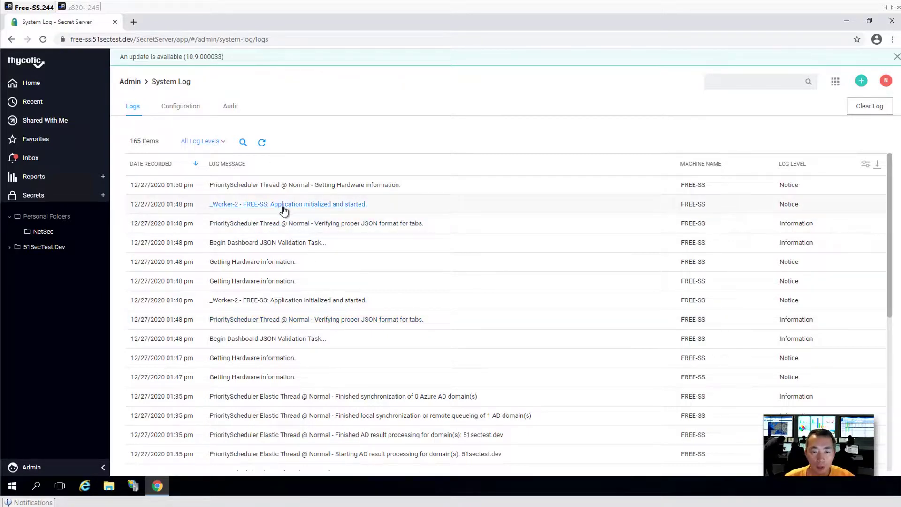
{"action": "left_click", "coordinate": [43, 468]}
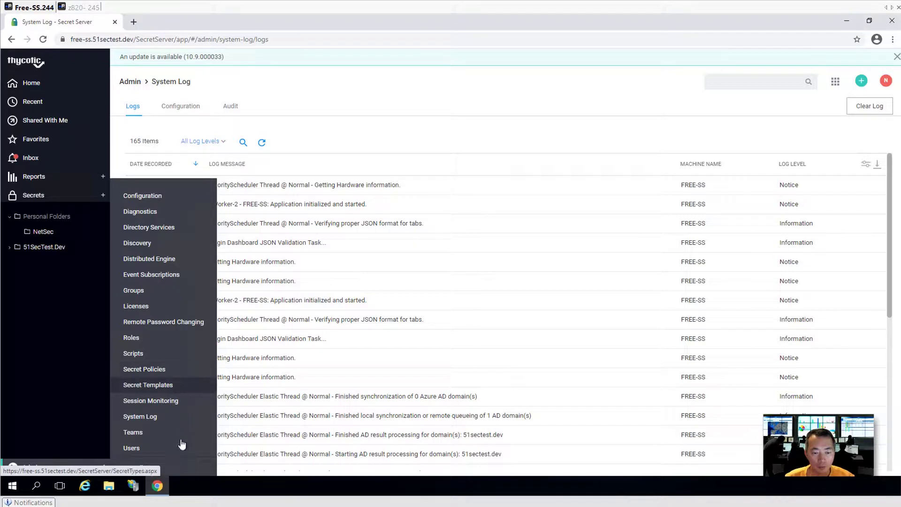
Step: Search all admin options for 'upgr' and open Upgrade Secret Server
{"action": "left_click", "coordinate": [132, 468]}
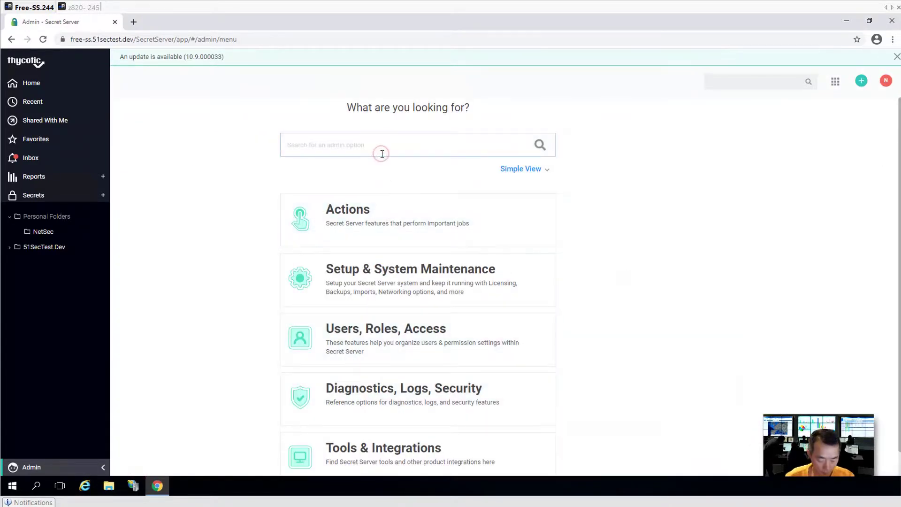
{"action": "type", "text": "update"}
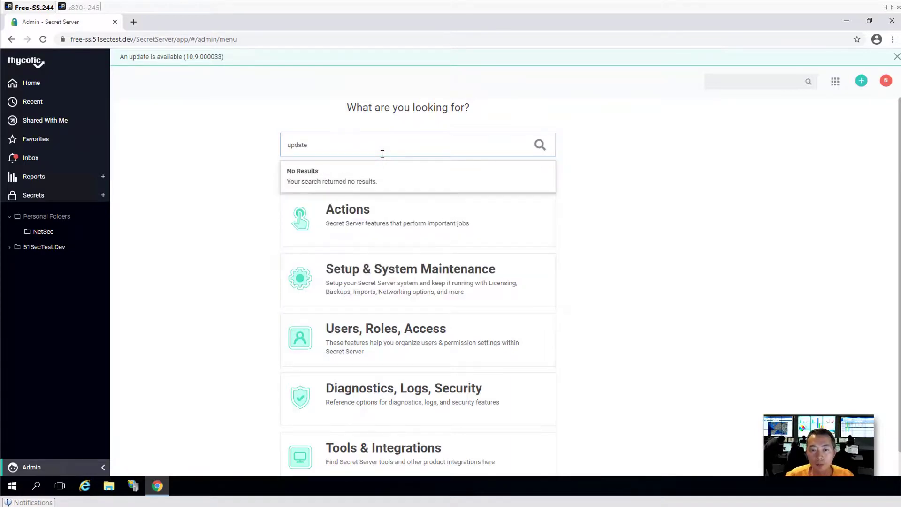
{"action": "key", "text": "BackSpace"}
{"action": "key", "text": "BackSpace"}
{"action": "key", "text": "BackSpace"}
{"action": "key", "text": "BackSpace"}
{"action": "type", "text": "gr"}
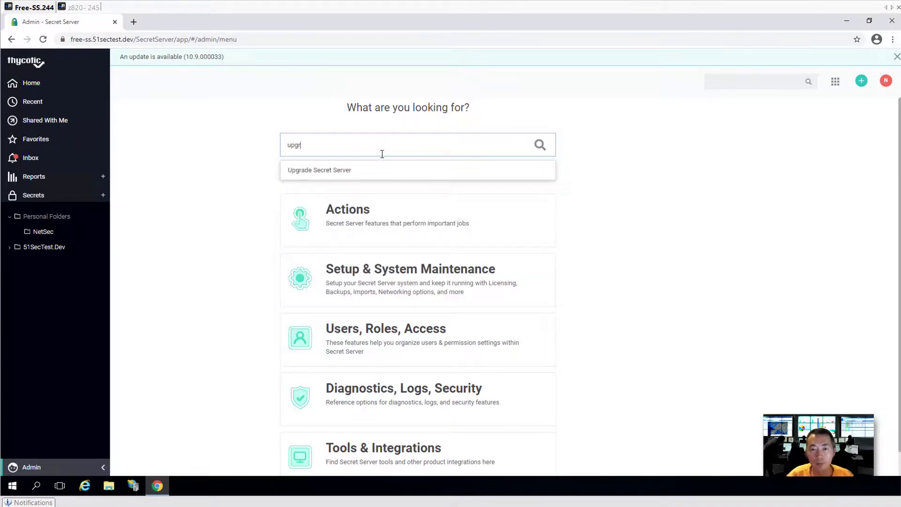
{"action": "left_click", "coordinate": [342, 170]}
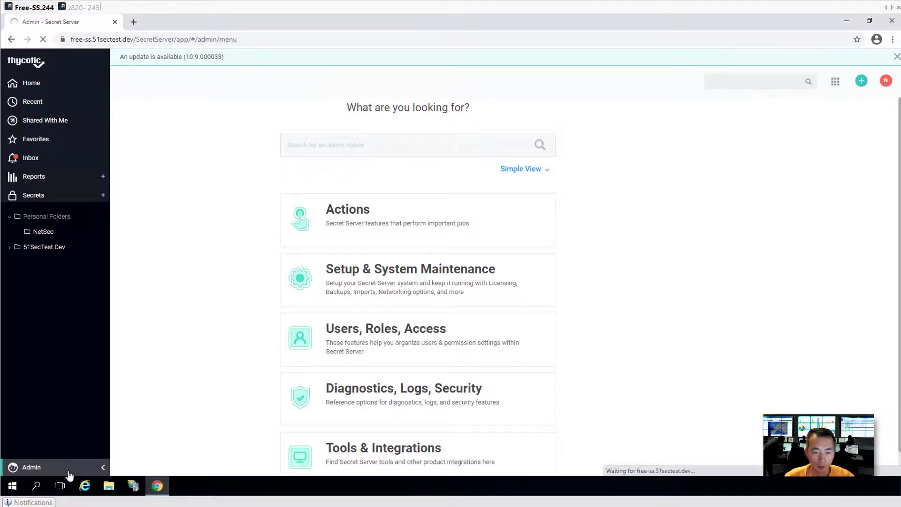
Step: Highlight the .NET 4.8 prerequisite message and scroll to the Maintenance Mode and Backup checks
{"action": "left_click", "coordinate": [102, 468]}
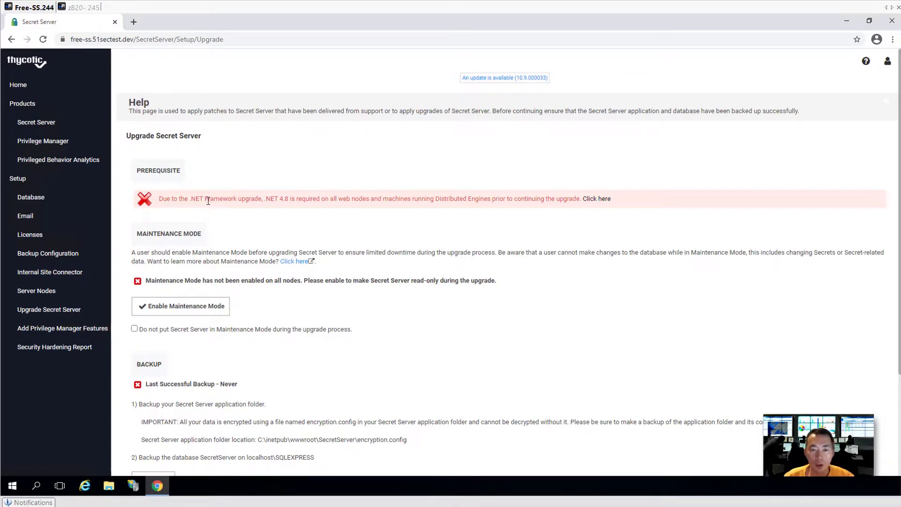
{"action": "left_click_drag", "start_coordinate": [190, 199], "coordinate": [288, 207]}
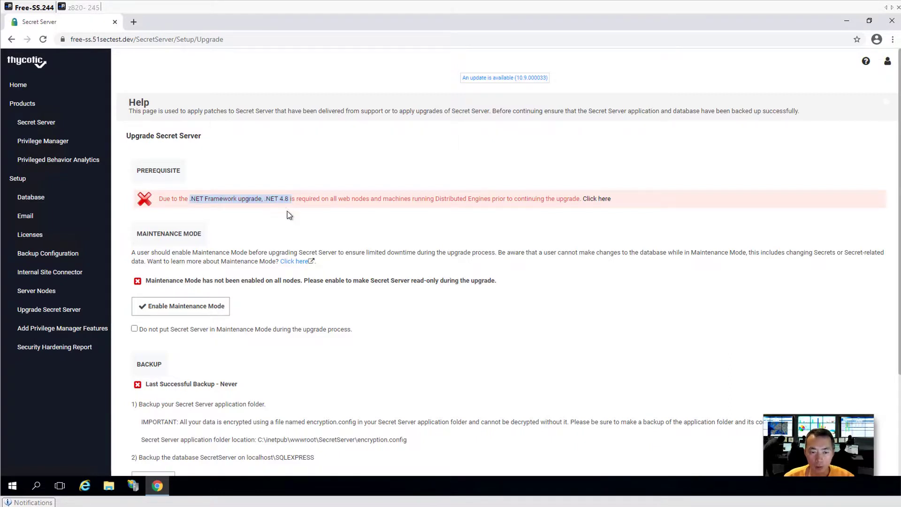
{"action": "scroll", "coordinate": [290, 215], "scroll_direction": "down", "scroll_amount": 2}
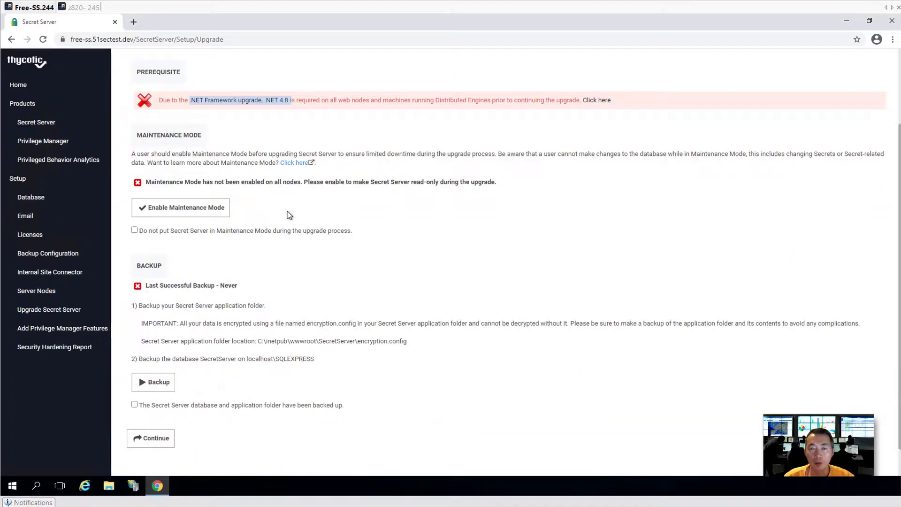